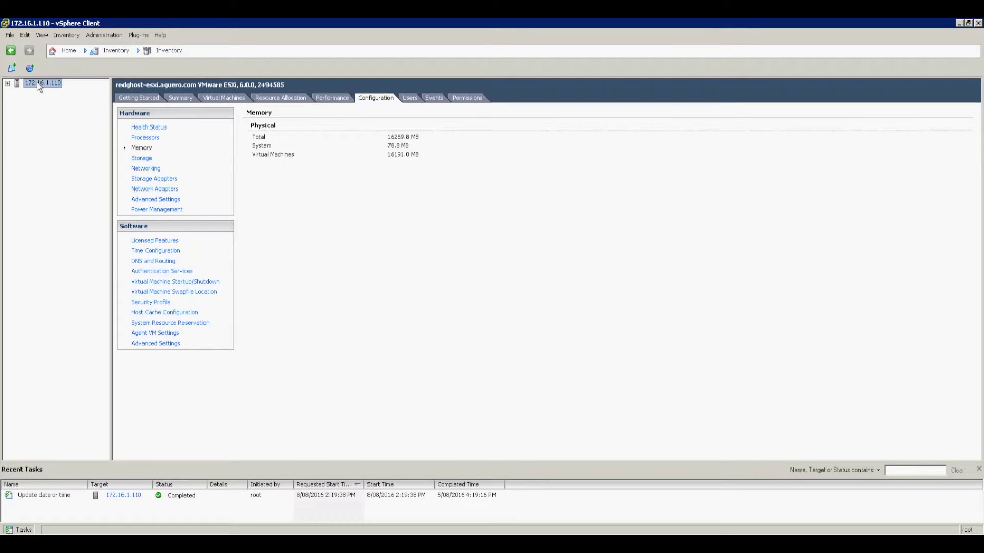
# Step: Open the host's Time Configuration and its Properties editor, showing Friday 5 August 2016
pyautogui.click(133, 99)
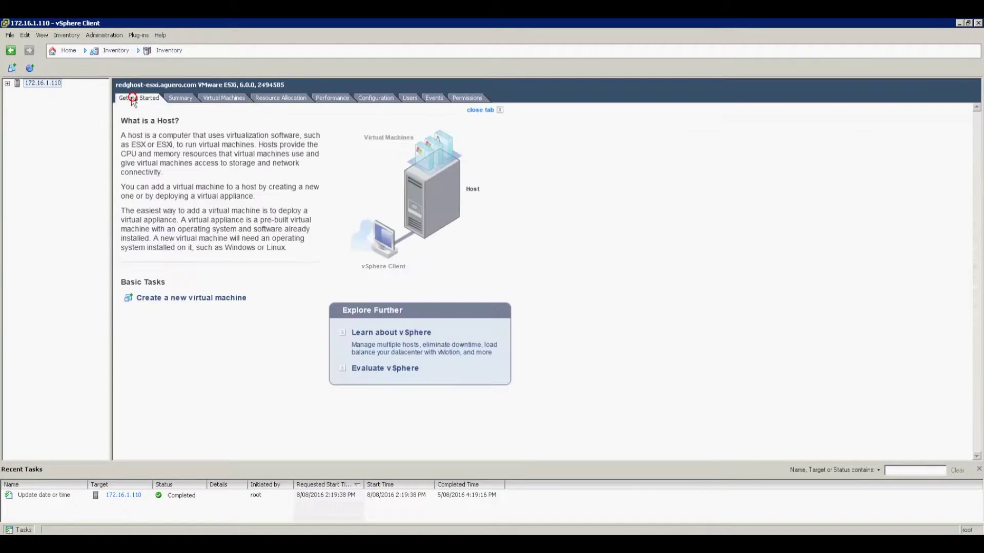
pyautogui.click(378, 99)
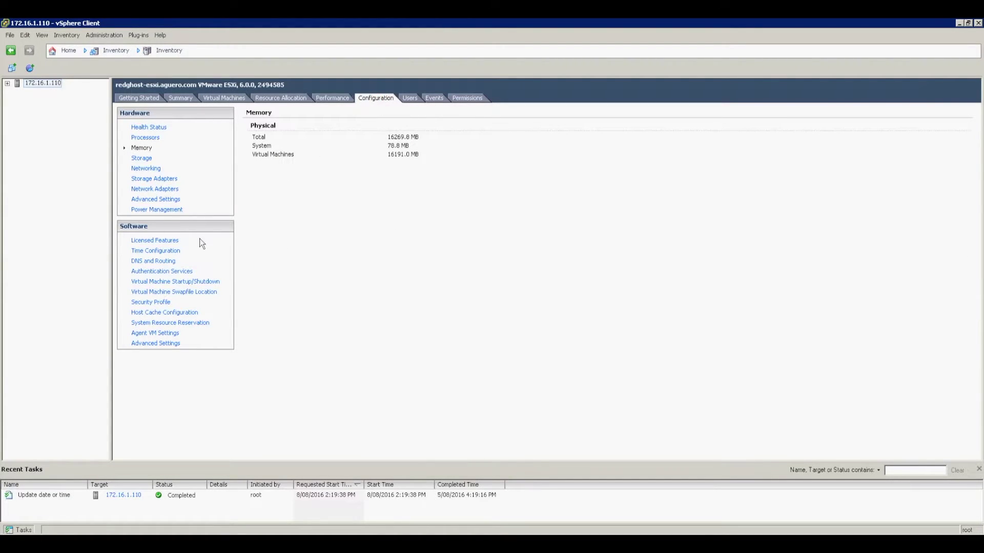
pyautogui.click(156, 251)
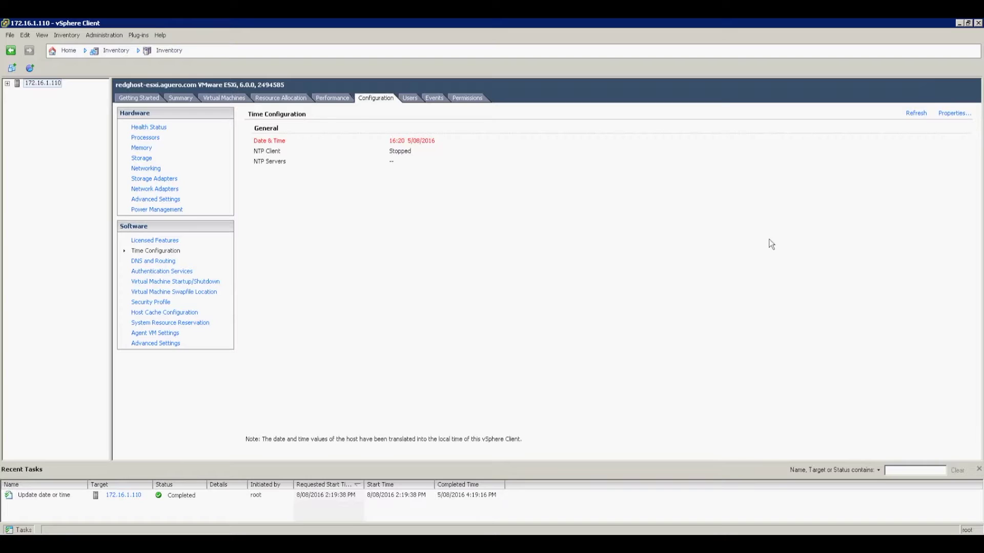
pyautogui.click(956, 117)
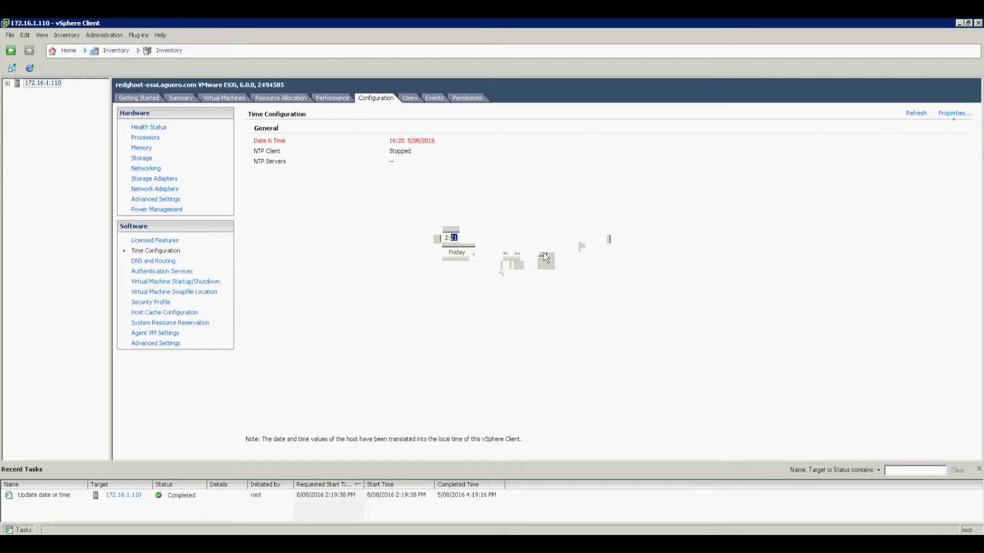
# Step: Change the host date to Monday 8 August 2016 at 14:21 and reopen Properties
pyautogui.click(543, 252)
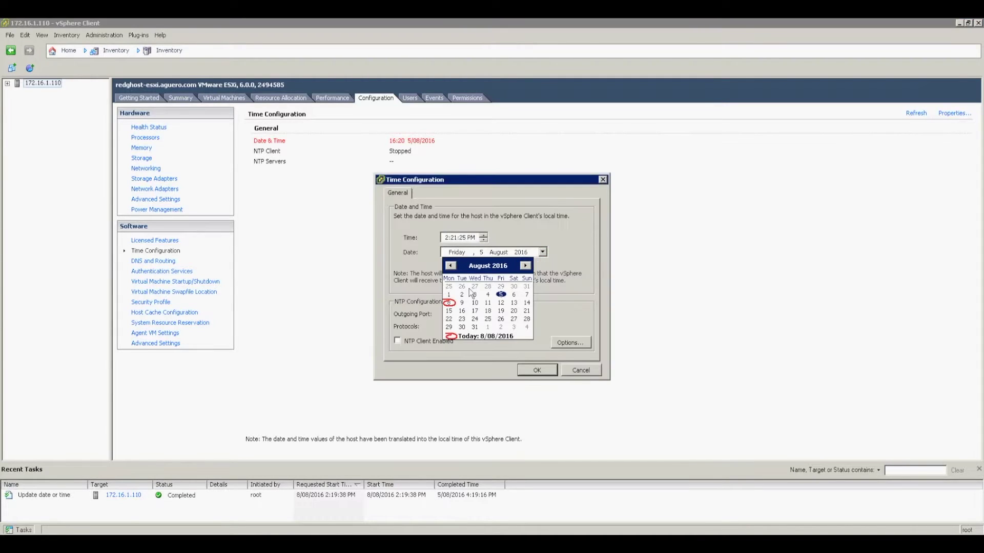
pyautogui.click(449, 303)
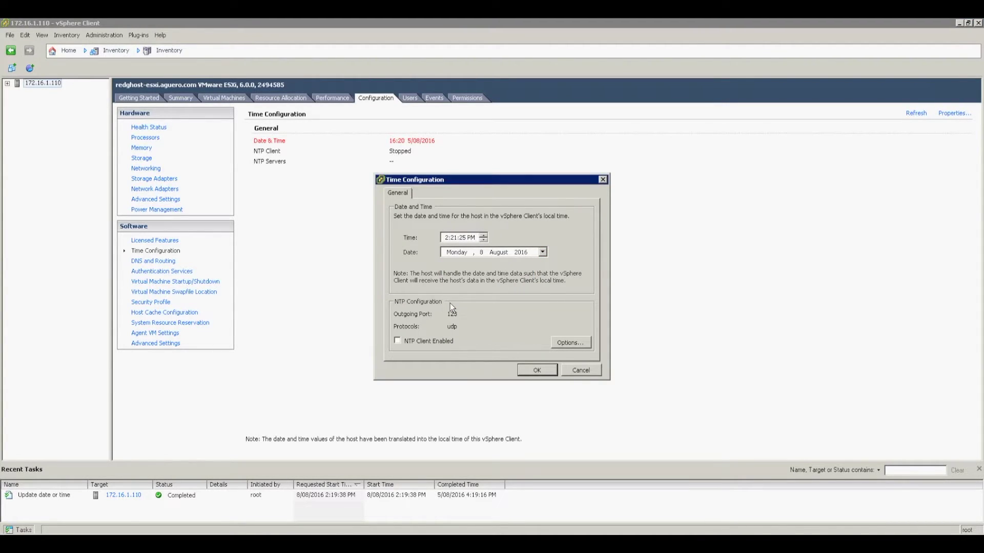
pyautogui.click(539, 371)
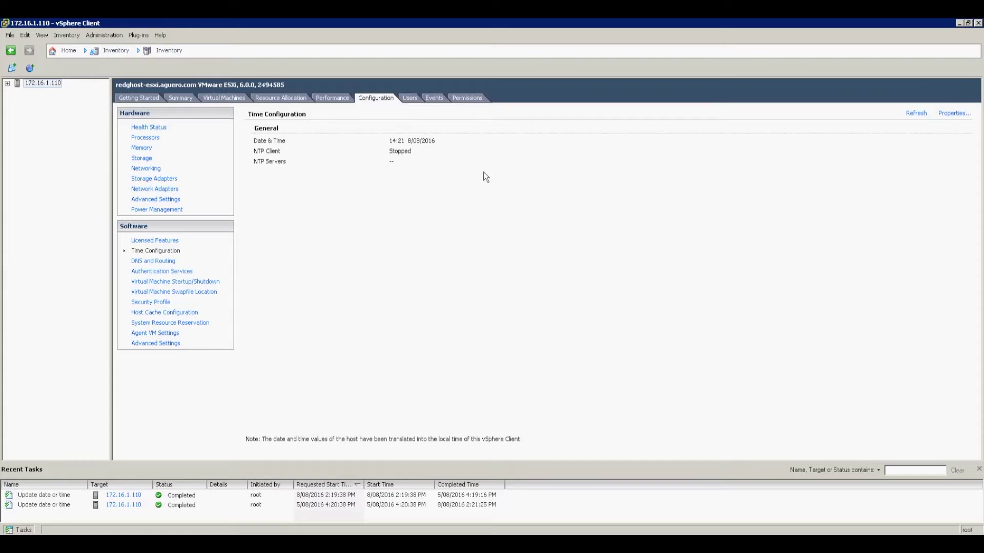
pyautogui.click(958, 114)
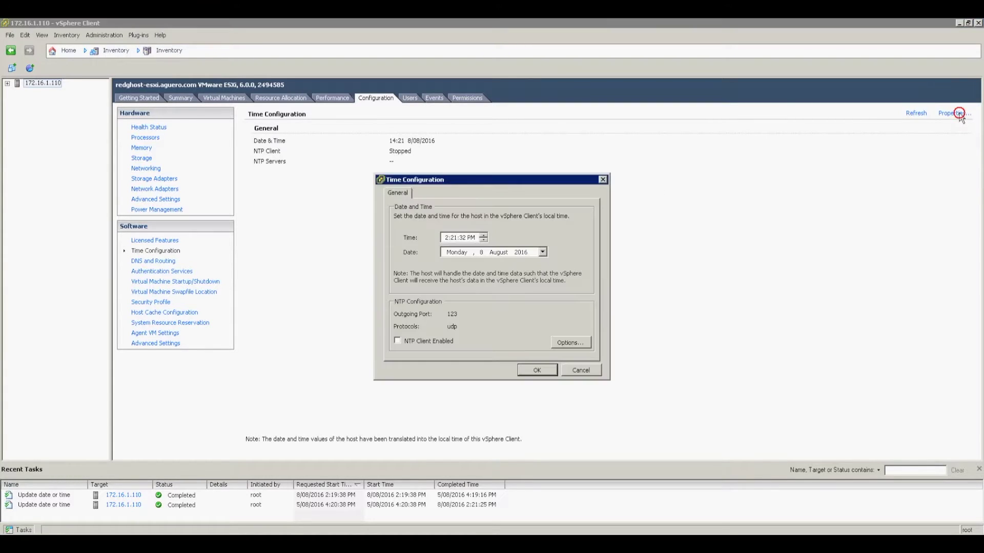
pyautogui.click(568, 342)
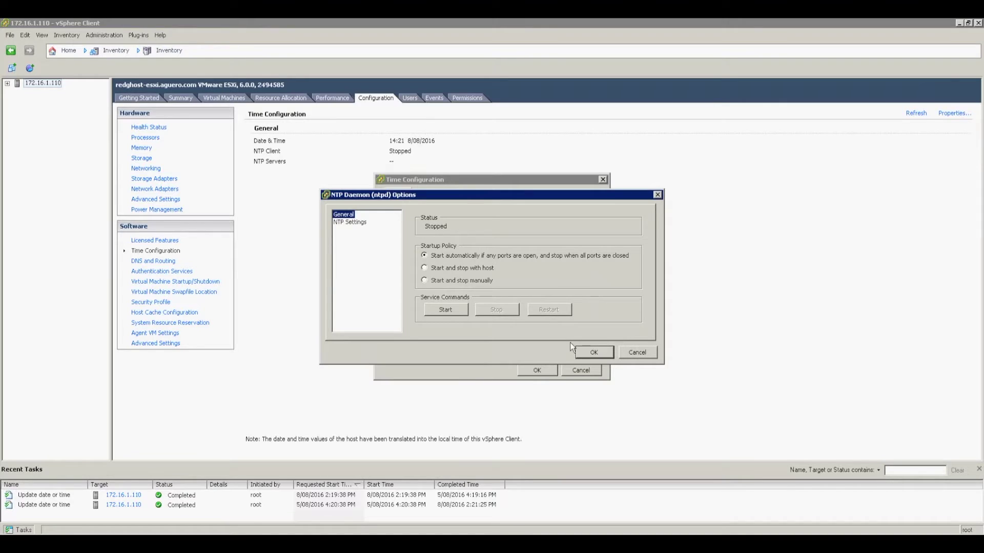
# Step: Add 172.16.1.30 as an NTP server and apply it with an NTP service restart
pyautogui.click(348, 223)
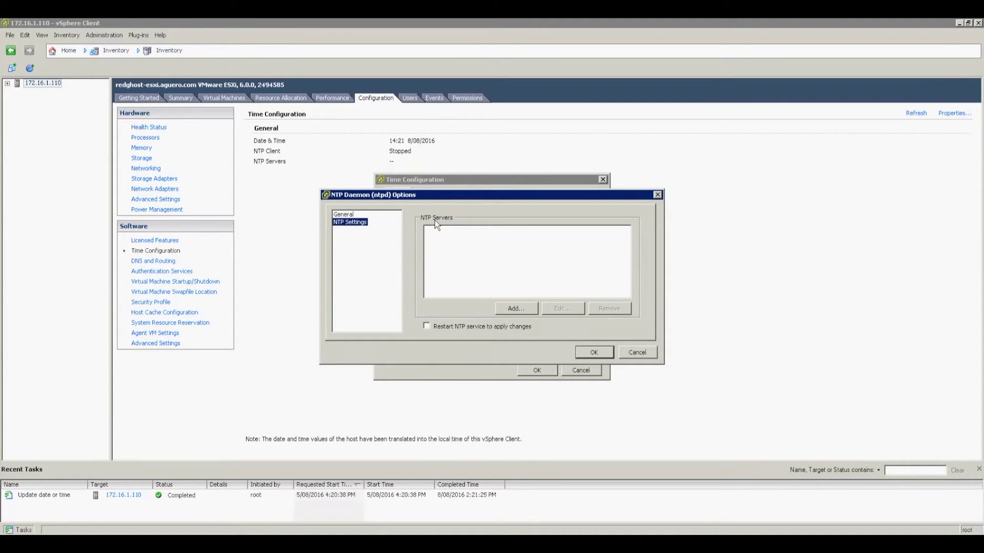
pyautogui.click(520, 310)
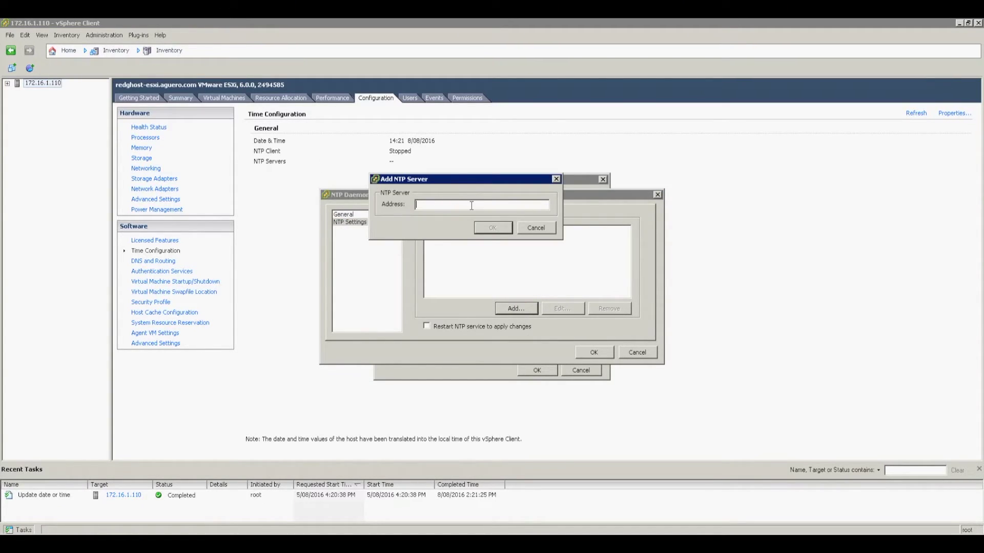
pyautogui.write('172.16')
pyautogui.write('.1.30')
pyautogui.click(491, 229)
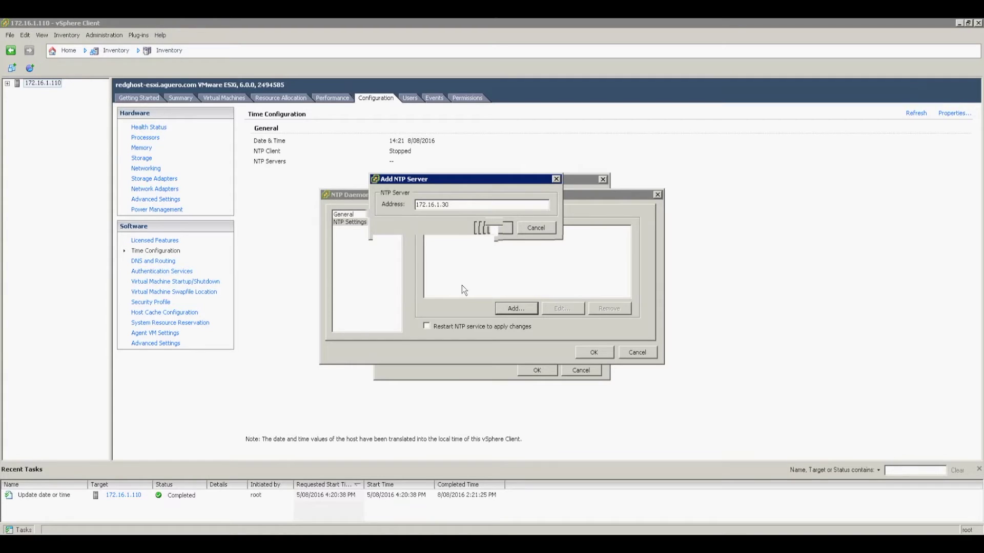
pyautogui.click(474, 325)
pyautogui.click(592, 354)
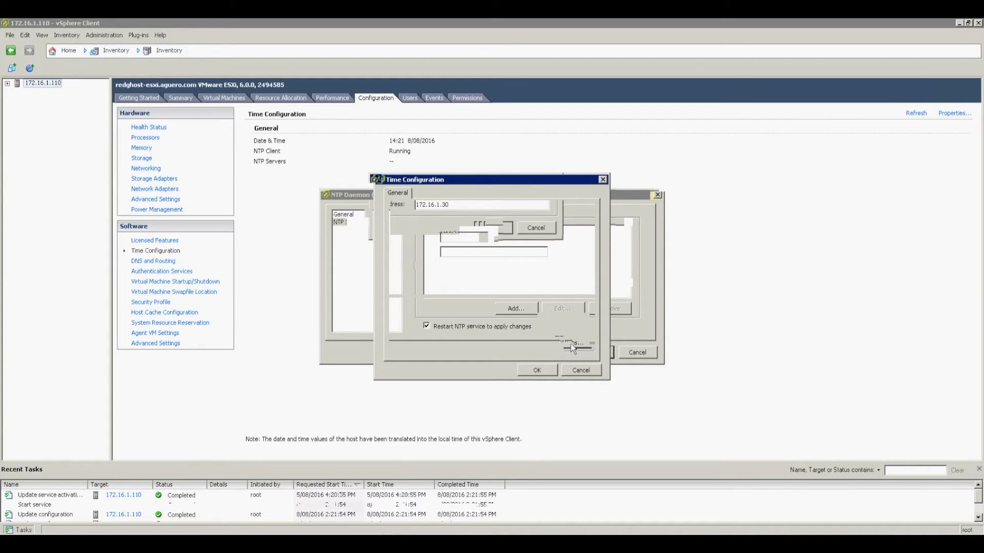
pyautogui.click(573, 344)
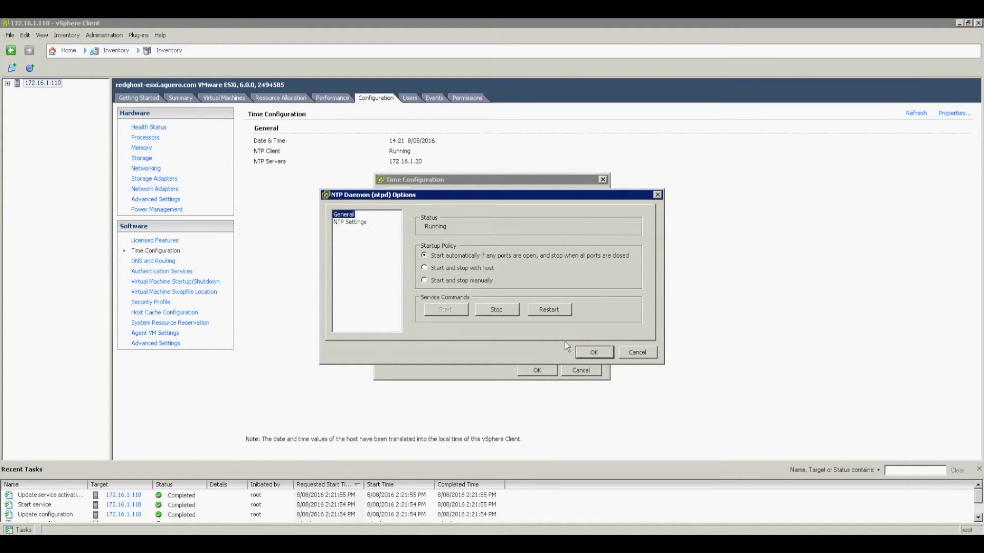
# Step: Verify 172.16.1.30 is listed in NTP Settings and review the General startup policy
pyautogui.click(350, 222)
pyautogui.click(437, 240)
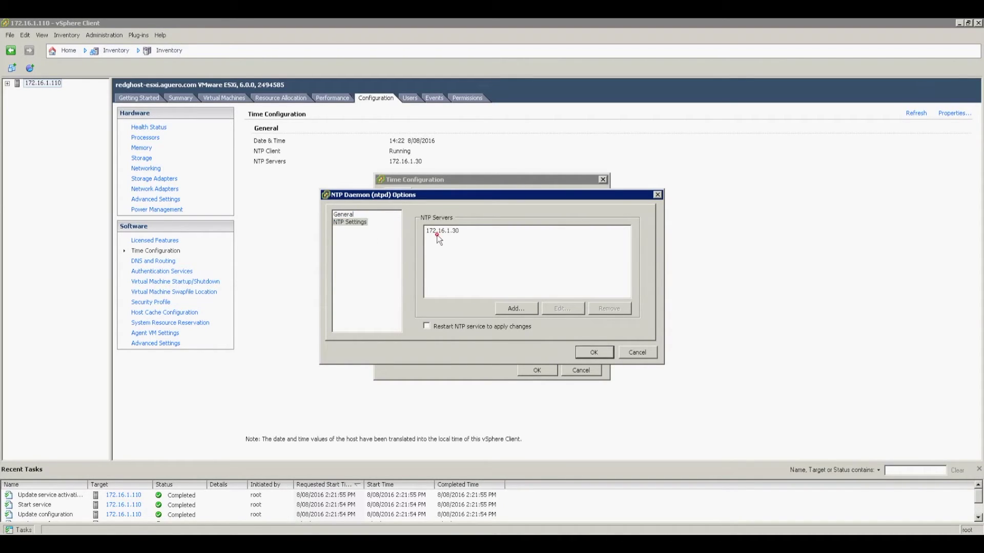
pyautogui.click(344, 214)
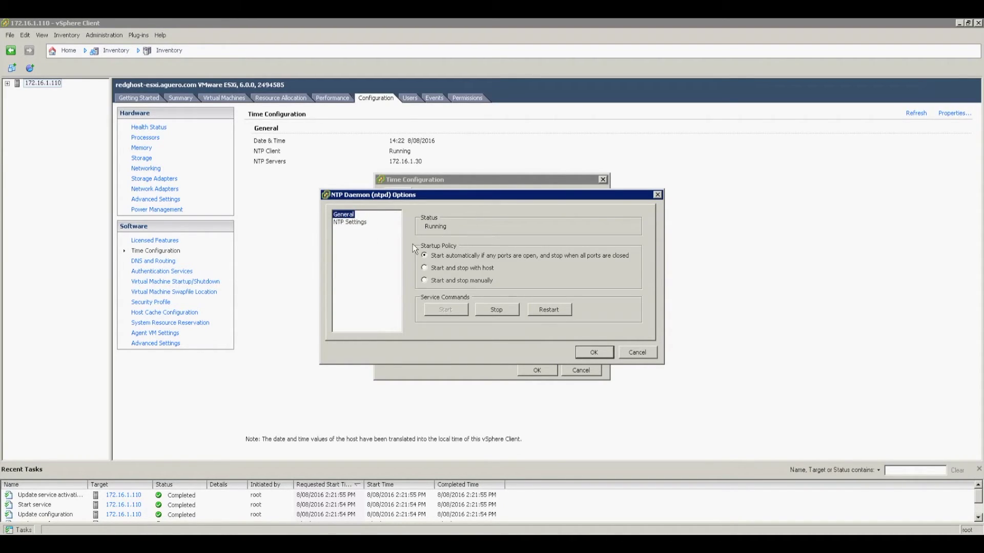
pyautogui.click(424, 267)
# Step: Restart the NTP daemon and close the NTP options and time settings
pyautogui.click(548, 309)
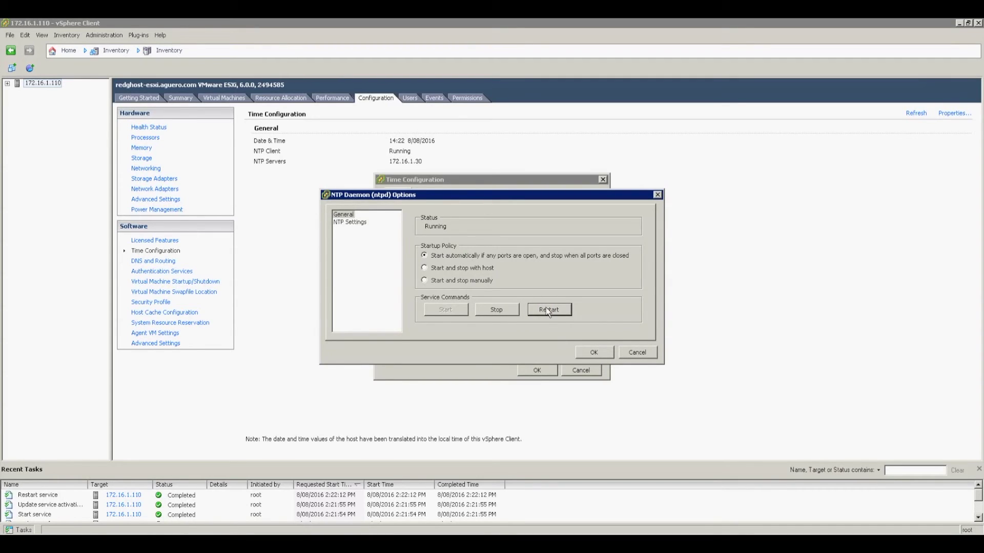
pyautogui.click(597, 351)
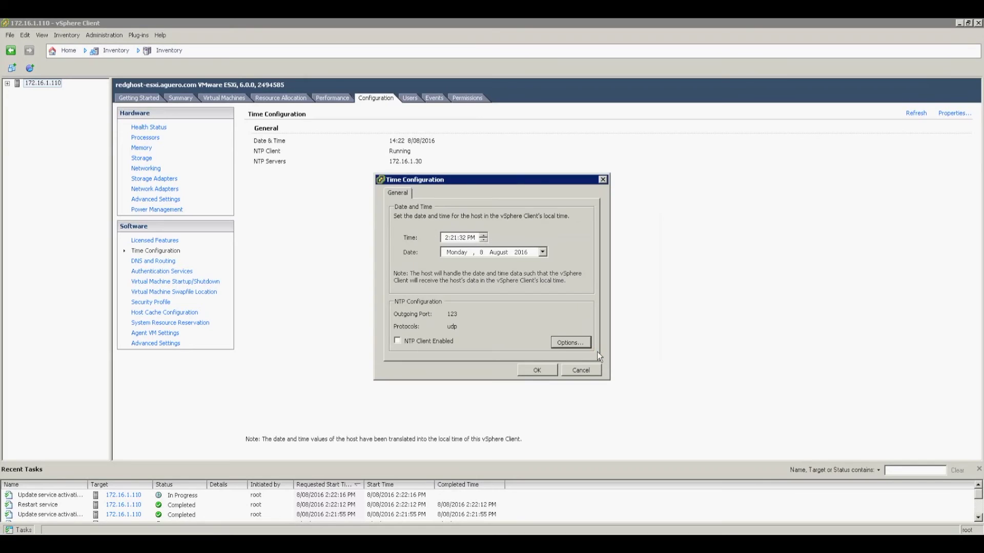
pyautogui.click(538, 370)
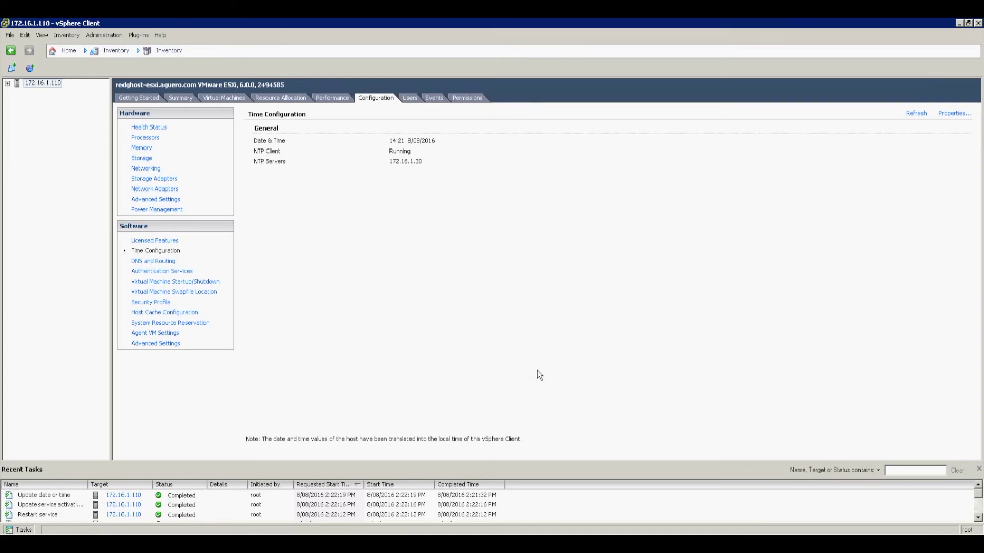